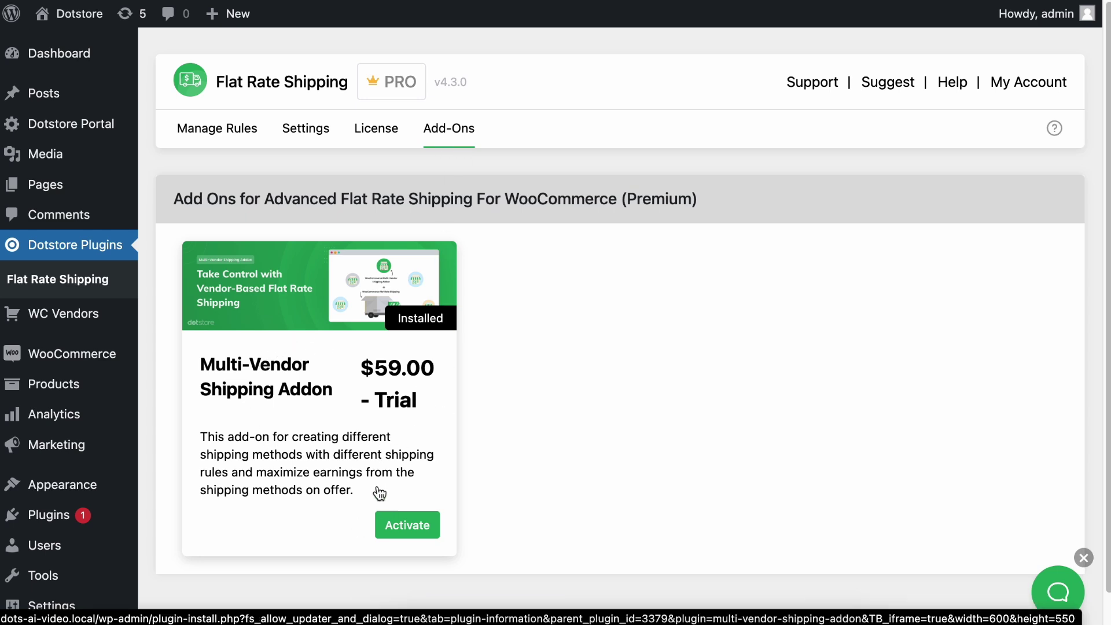
# Show the Multi-Vendor Shipping Addon's plan details and its Download Latest / free 14-day trial options
pyautogui.click(391, 523)
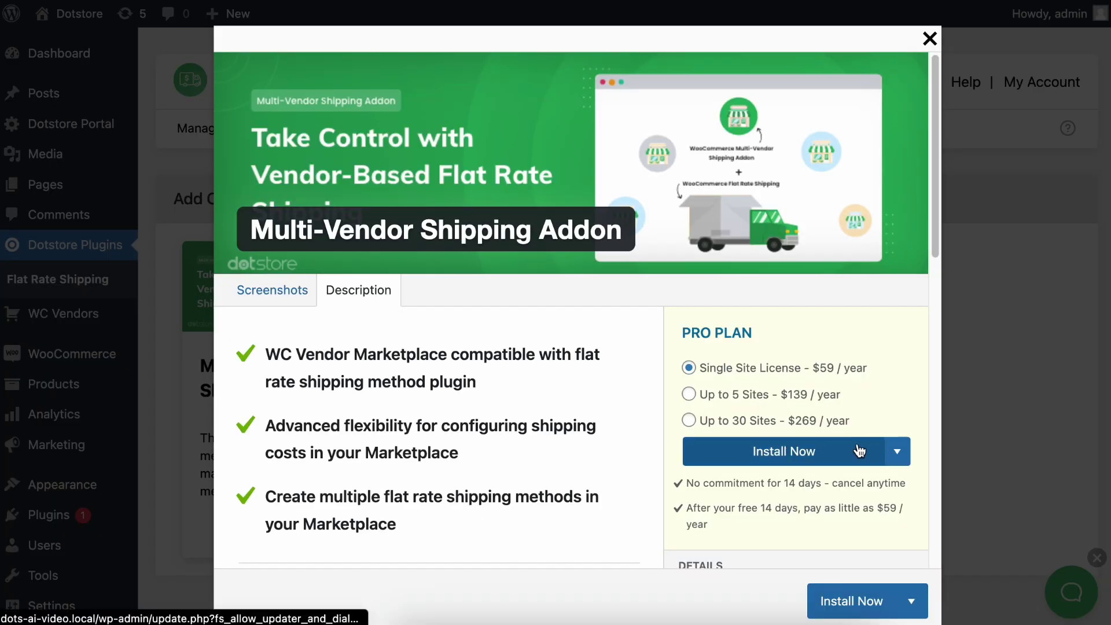
pyautogui.click(891, 460)
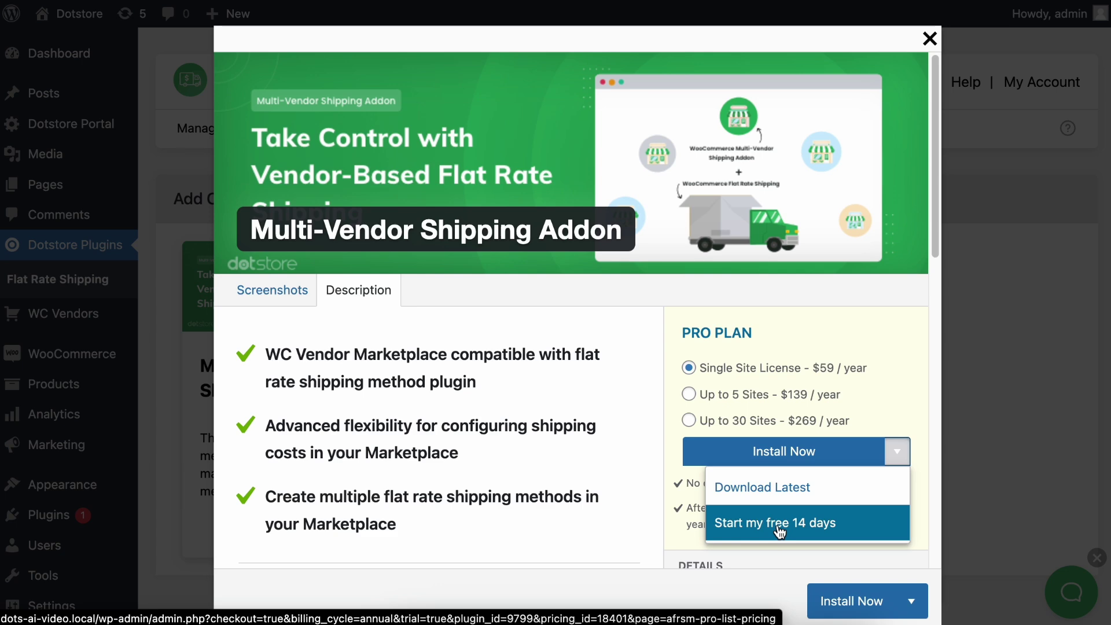
pyautogui.click(933, 270)
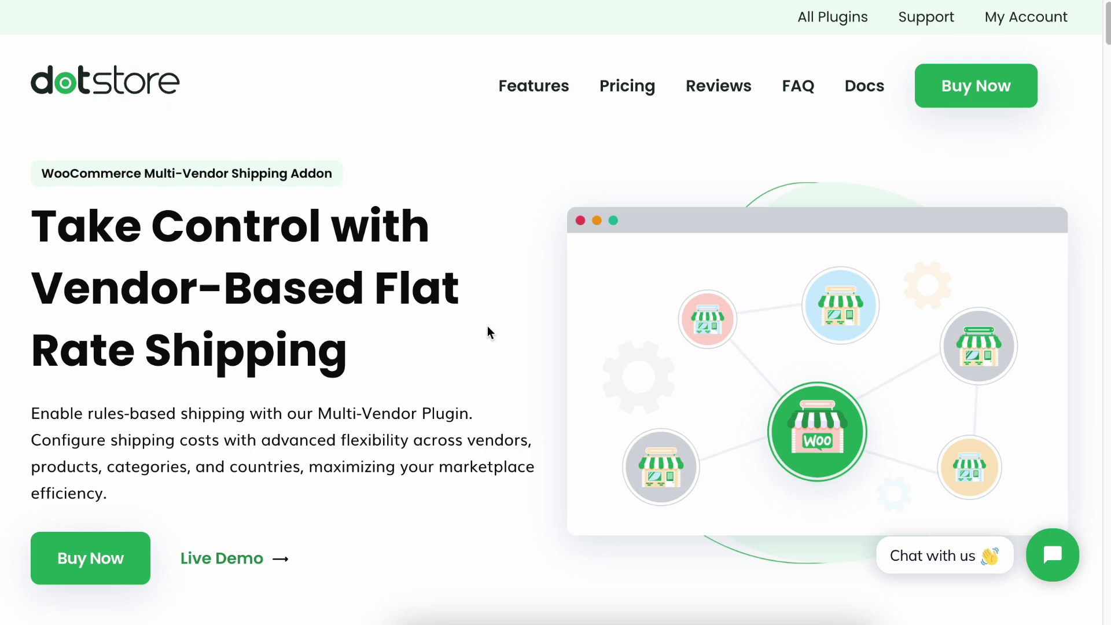
# Scroll through the addon's Take A Tour and feature sections on the Dotstore product page
pyautogui.scroll(-10, 487, 331)
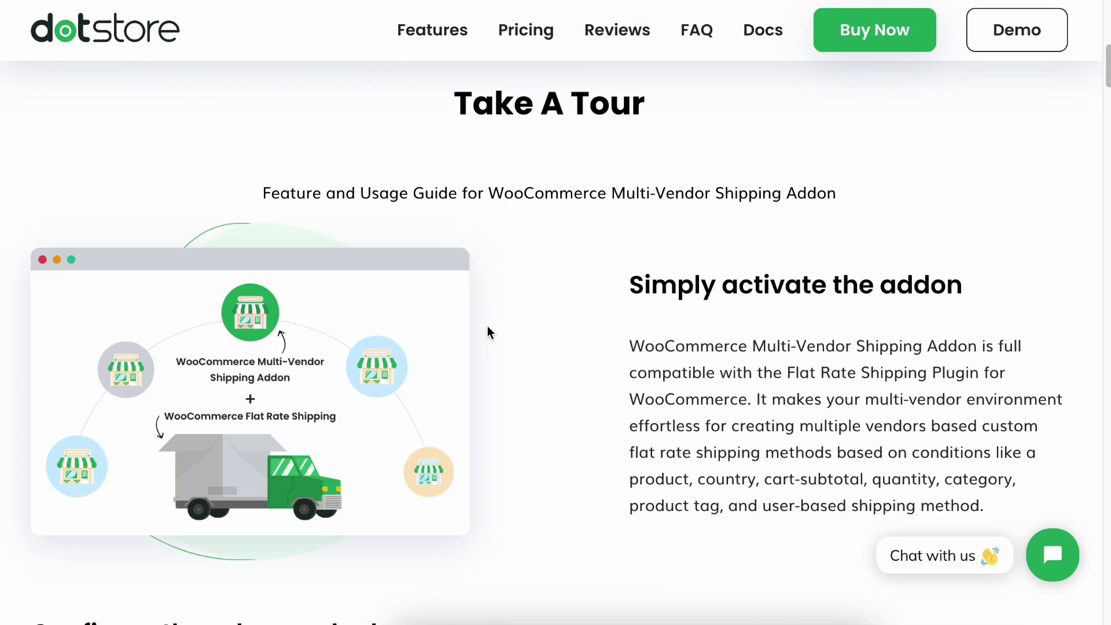
pyautogui.scroll(-10, 487, 328)
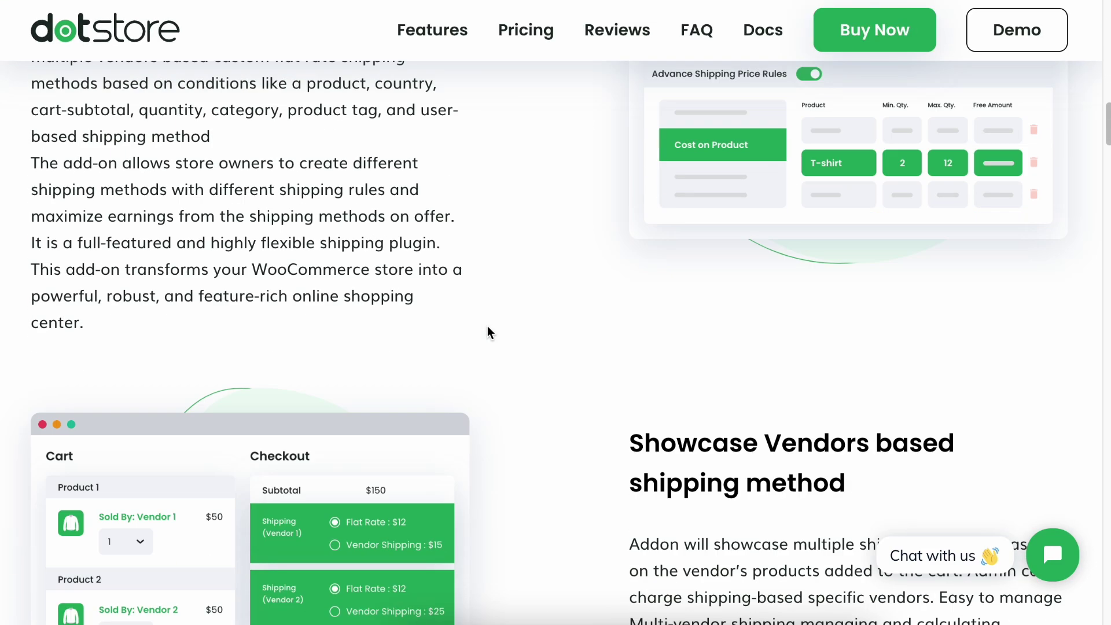
pyautogui.scroll(-10, 487, 328)
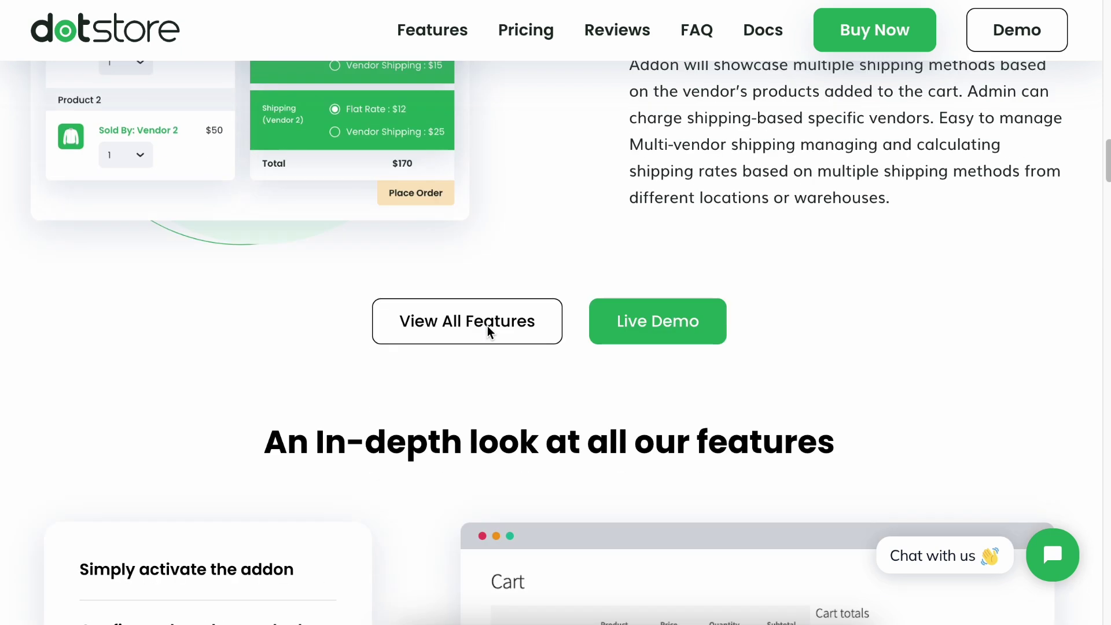
pyautogui.scroll(-3, 487, 331)
pyautogui.scroll(-6, 487, 331)
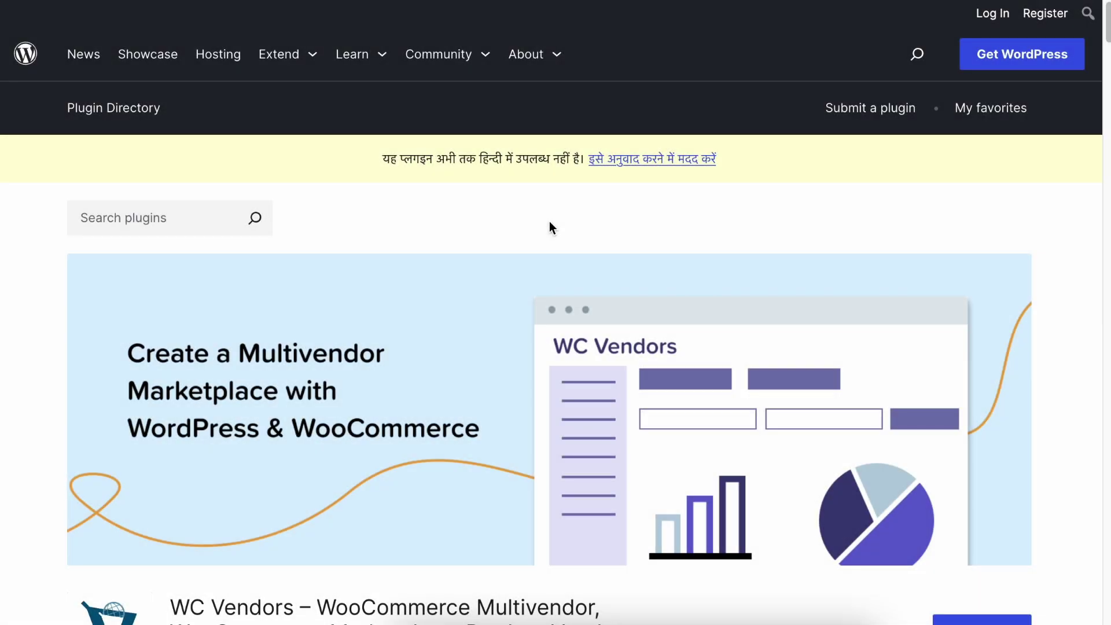
pyautogui.scroll(-3, 549, 223)
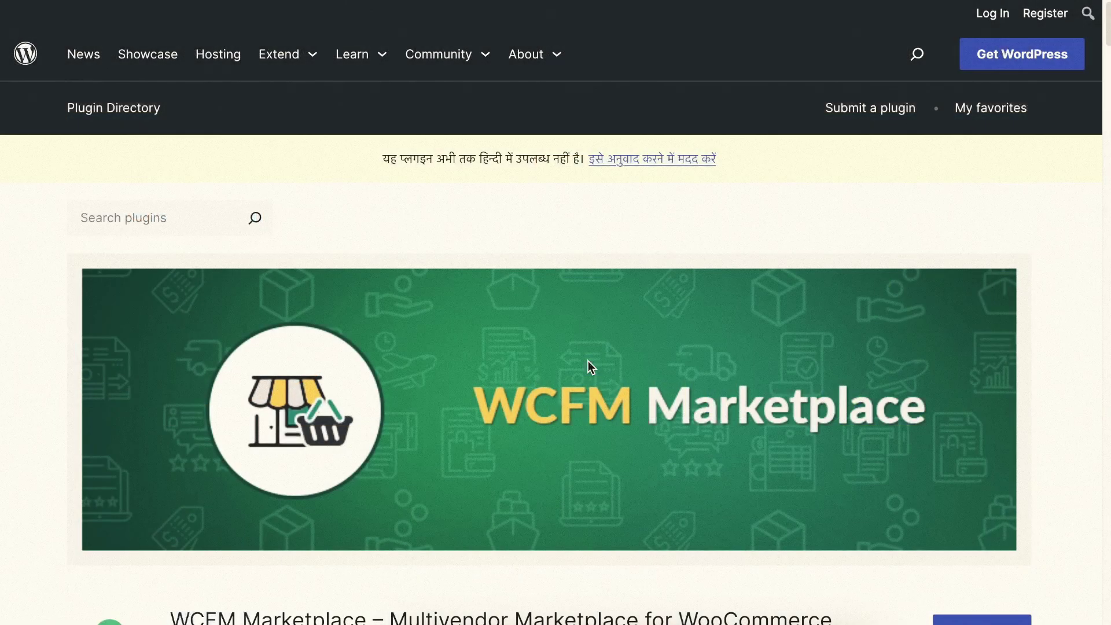
# Scroll through the WCFM Marketplace plugin page's header and Download area
pyautogui.scroll(-4, 589, 365)
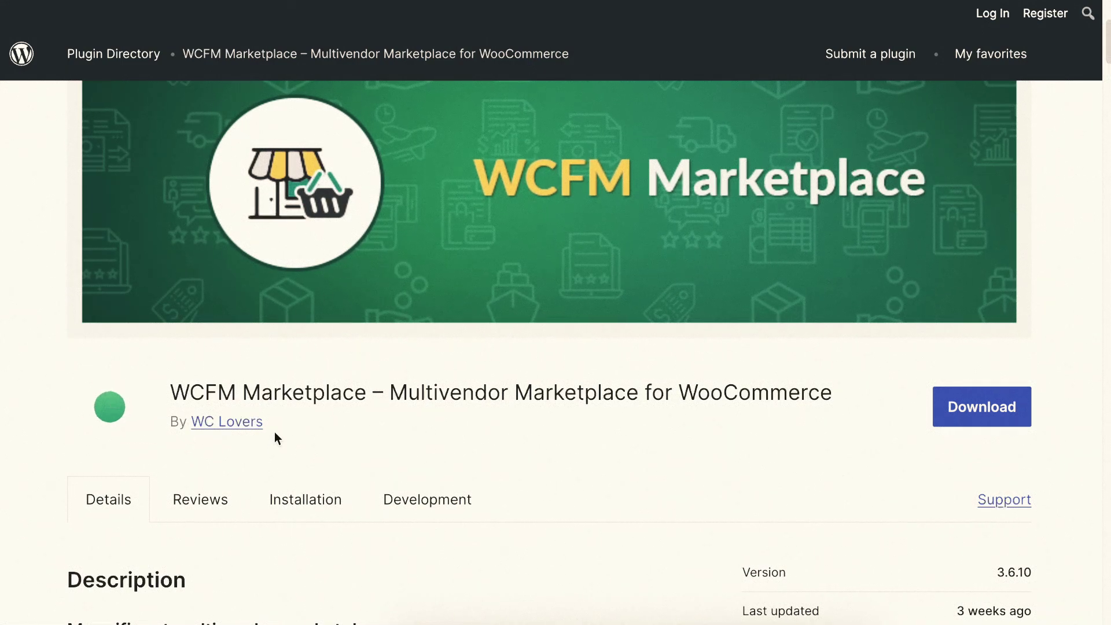
pyautogui.scroll(3, 520, 439)
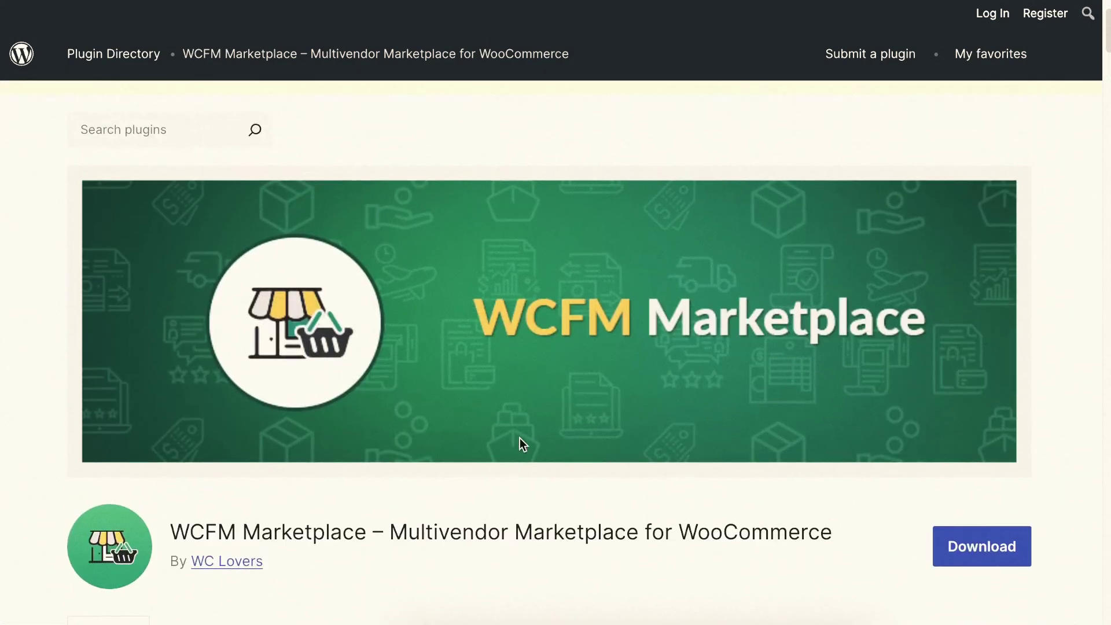
pyautogui.scroll(3, 519, 438)
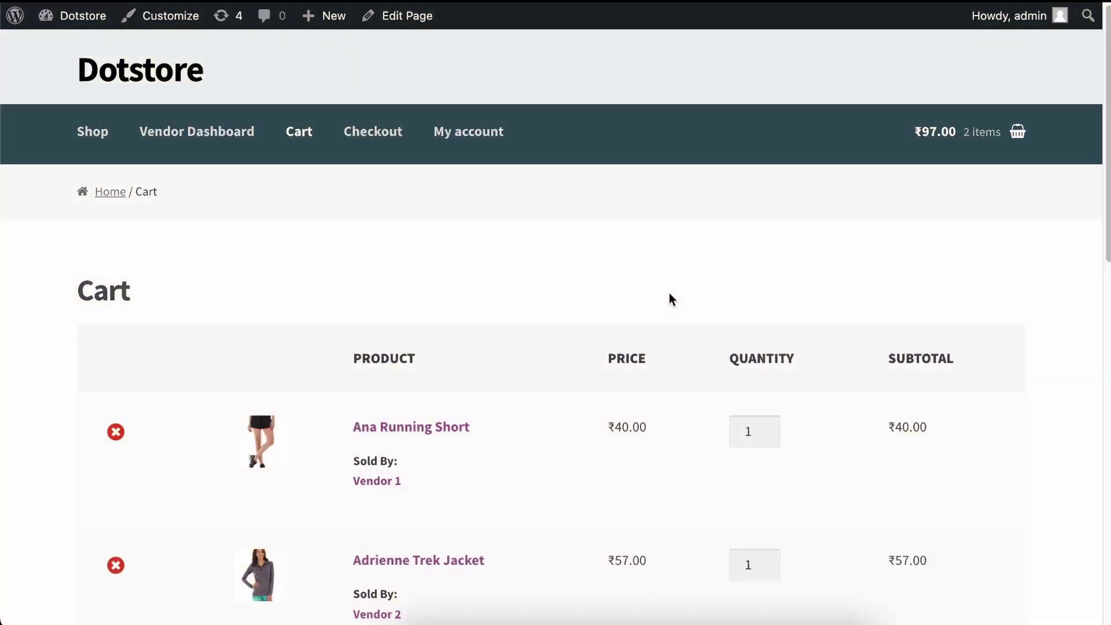
pyautogui.scroll(-3, 669, 294)
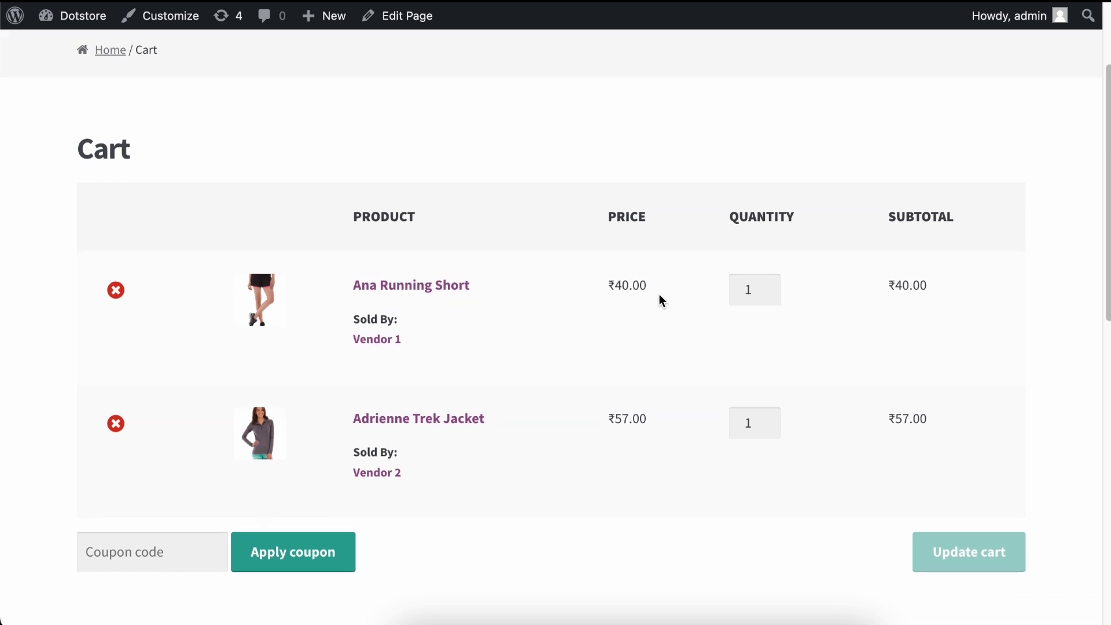
pyautogui.scroll(-1, 545, 334)
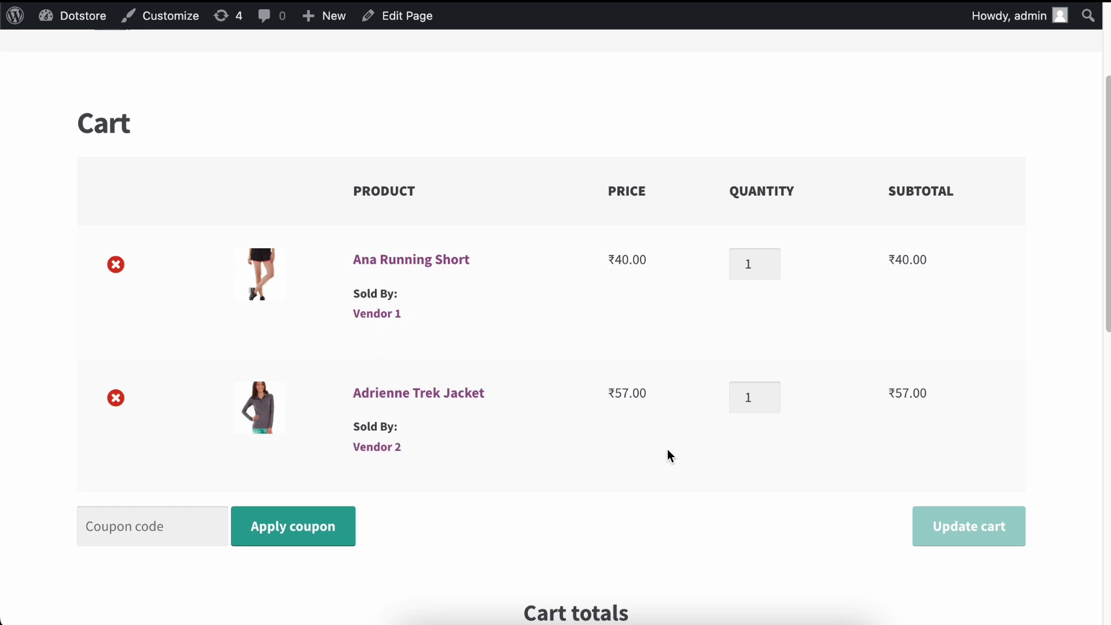
pyautogui.scroll(-7, 668, 451)
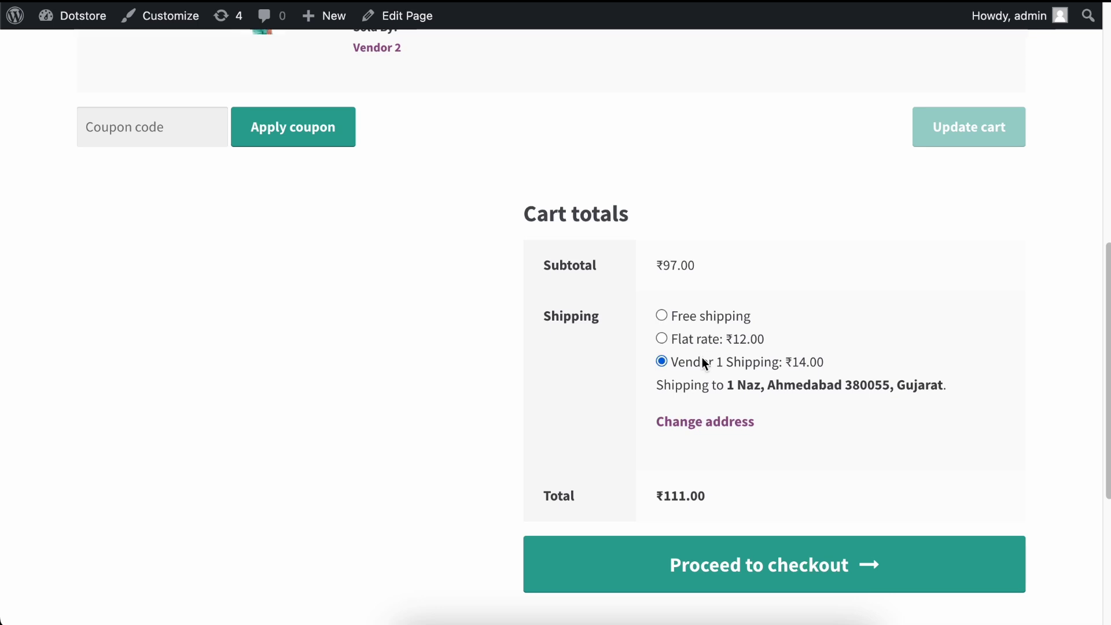
pyautogui.scroll(5, 704, 362)
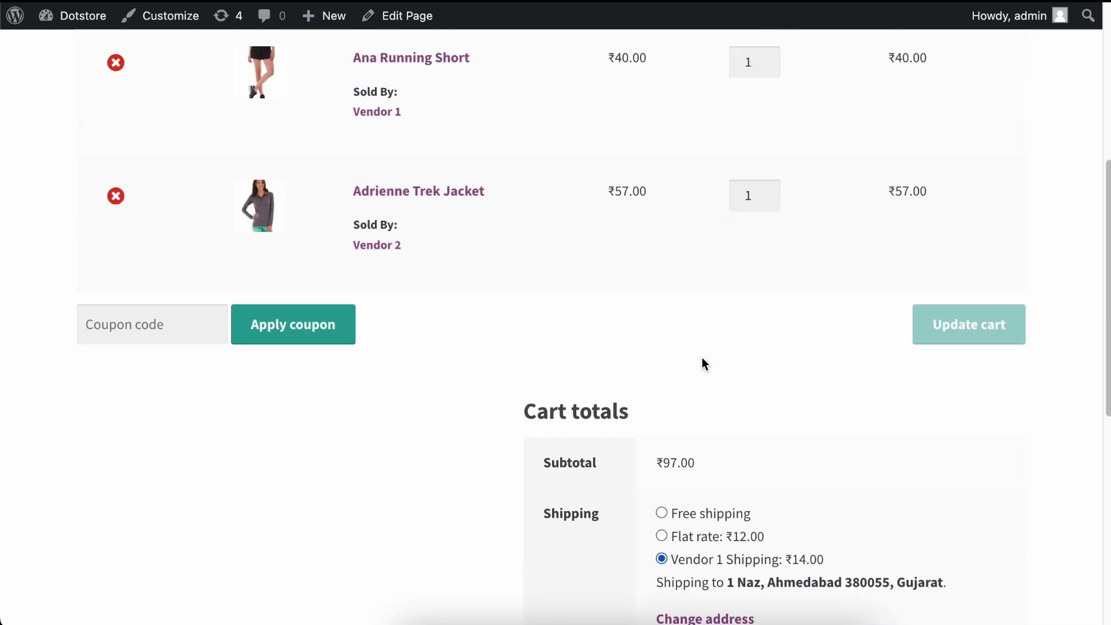
pyautogui.scroll(-1, 704, 364)
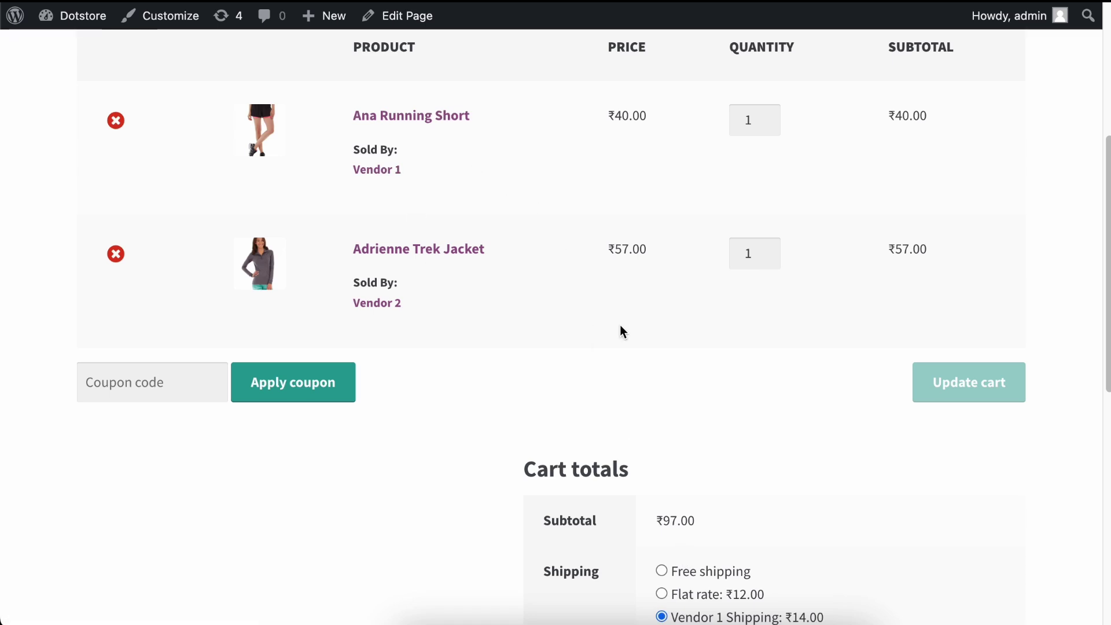
pyautogui.scroll(-5, 664, 497)
pyautogui.scroll(6, 557, 427)
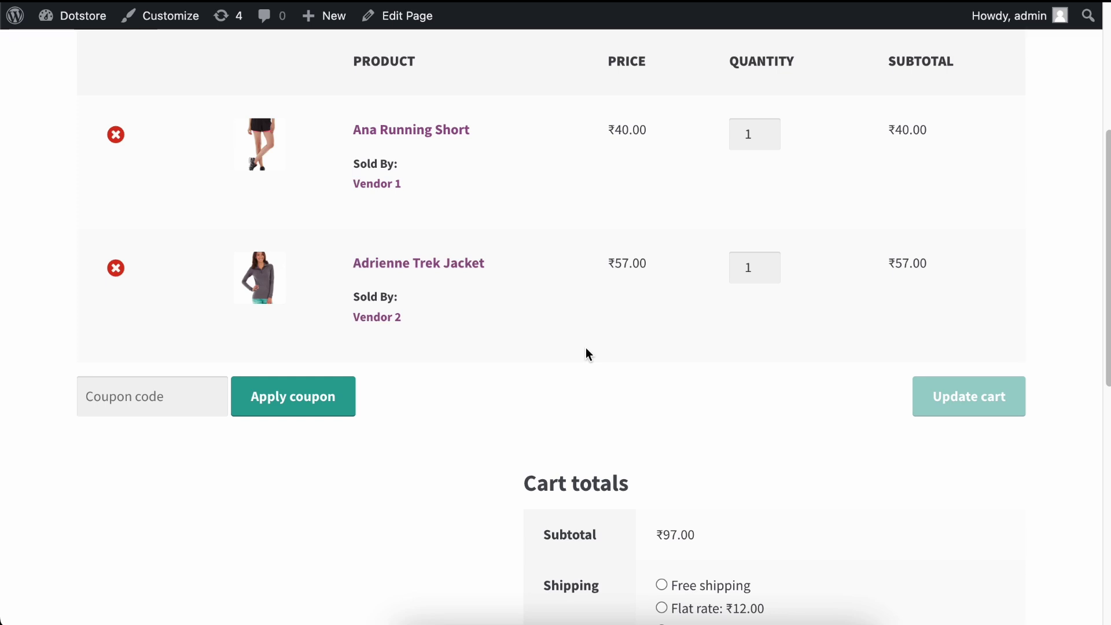
pyautogui.scroll(-8, 586, 351)
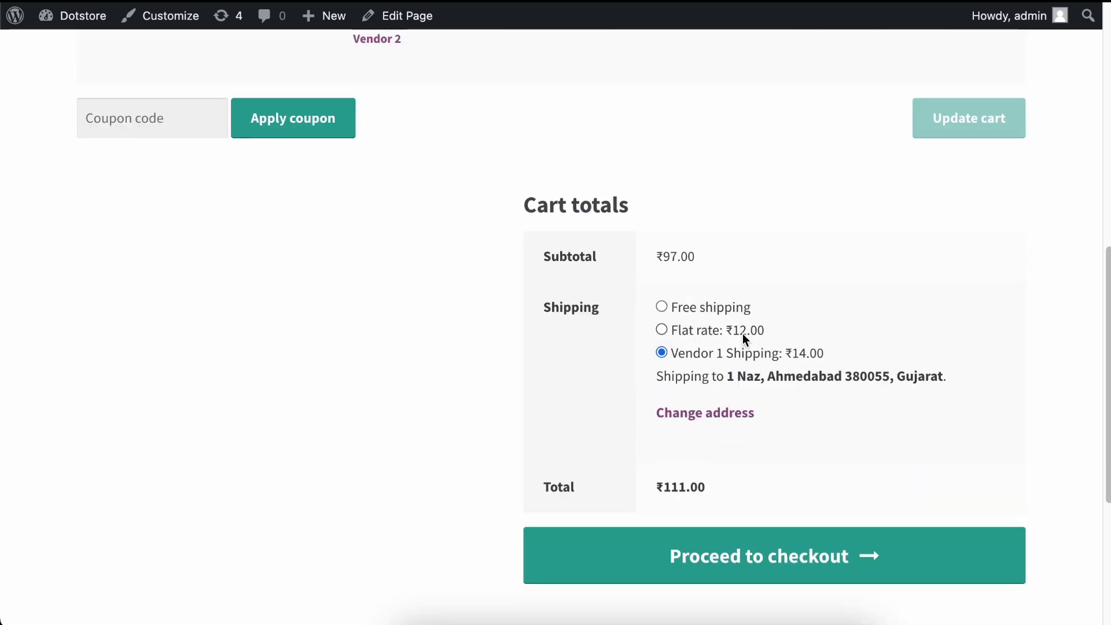
pyautogui.scroll(8, 704, 237)
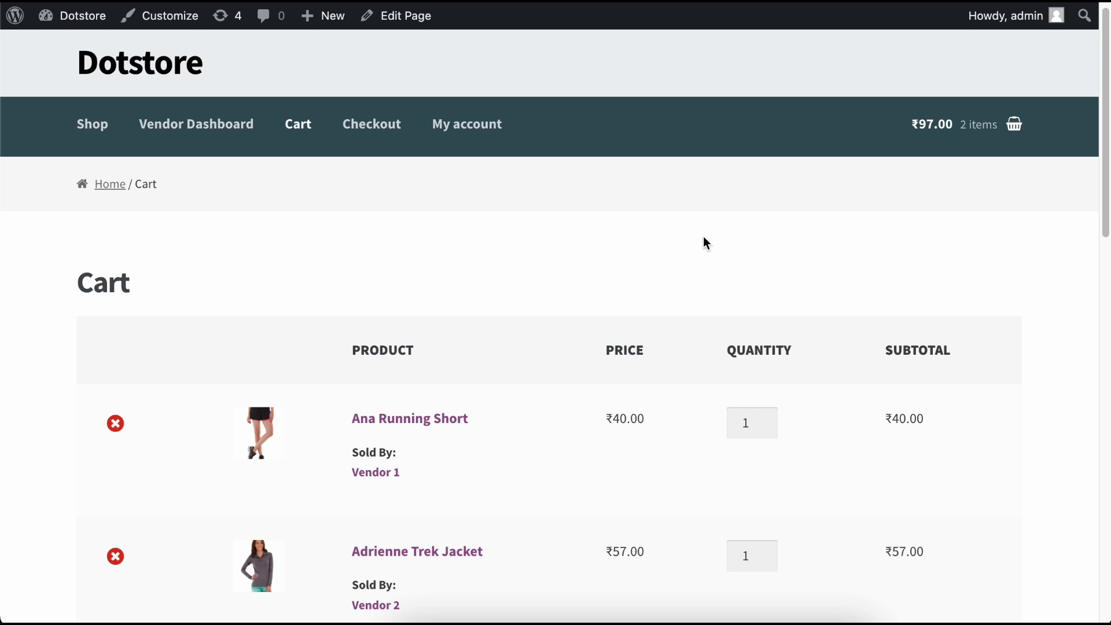
# Scroll the cart to Cart totals showing the Shipping (Vendor 1) and Shipping 2 (Vendor 2) rows
pyautogui.scroll(-10, 703, 236)
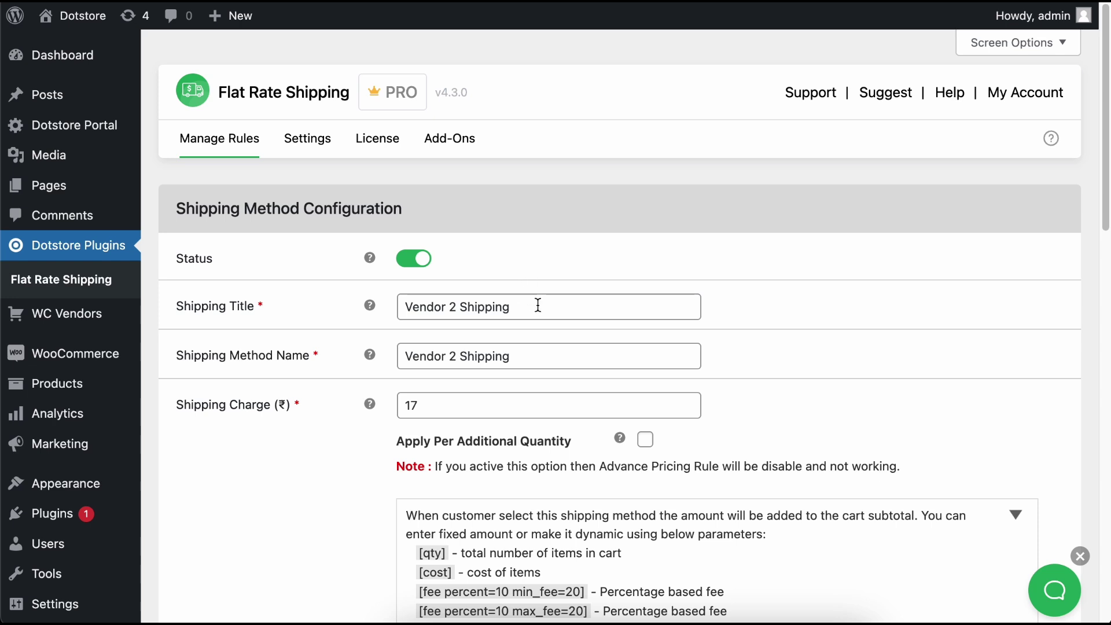
# Scroll to Shipping Method Rules and confirm the 'Cart contains product' rule for #402 Adrienne Trek Jacket
pyautogui.scroll(-3, 538, 306)
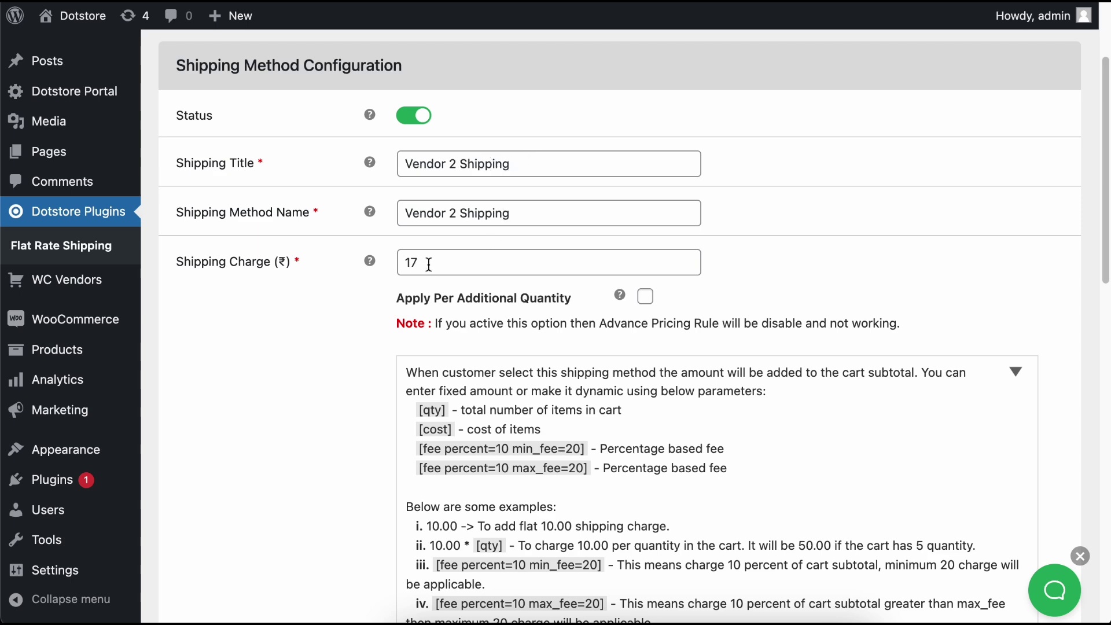
pyautogui.scroll(-3, 437, 261)
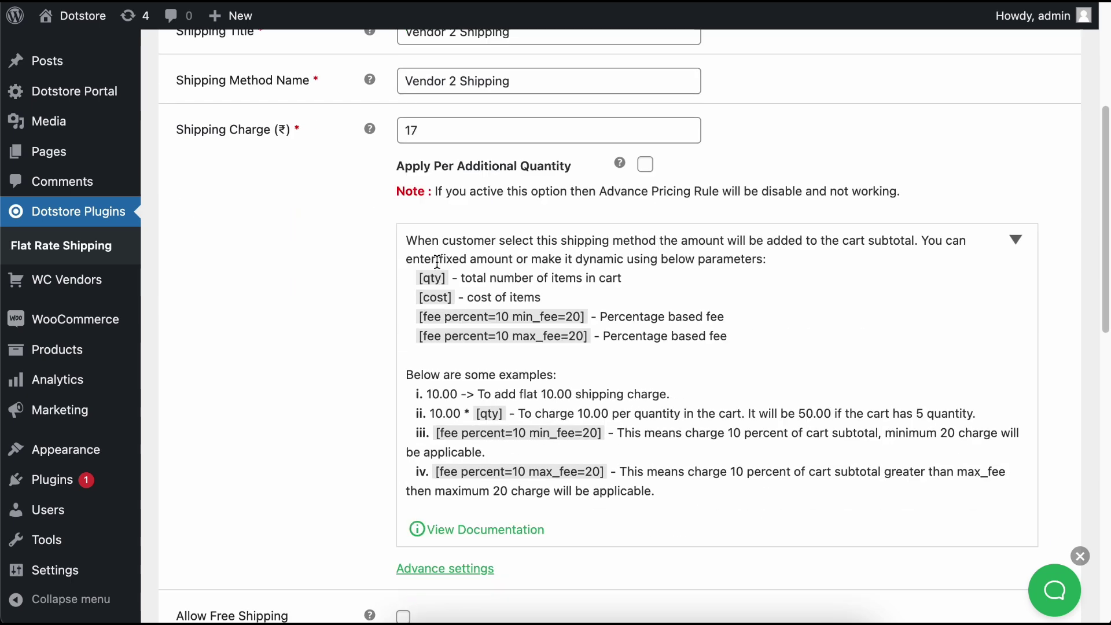
pyautogui.scroll(-12, 437, 261)
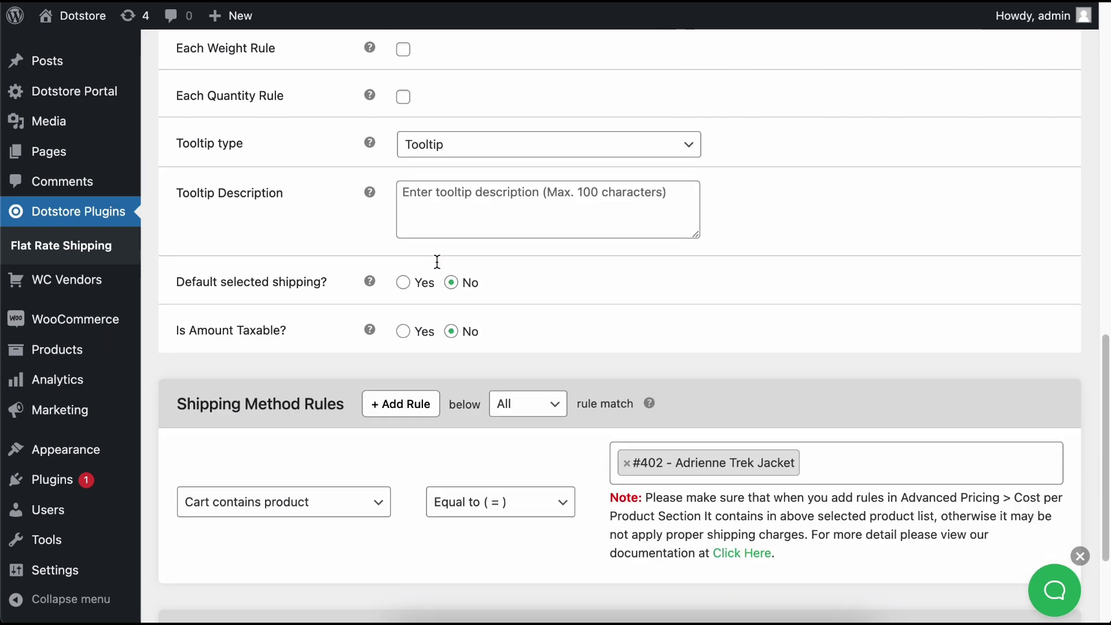
pyautogui.scroll(-3, 437, 262)
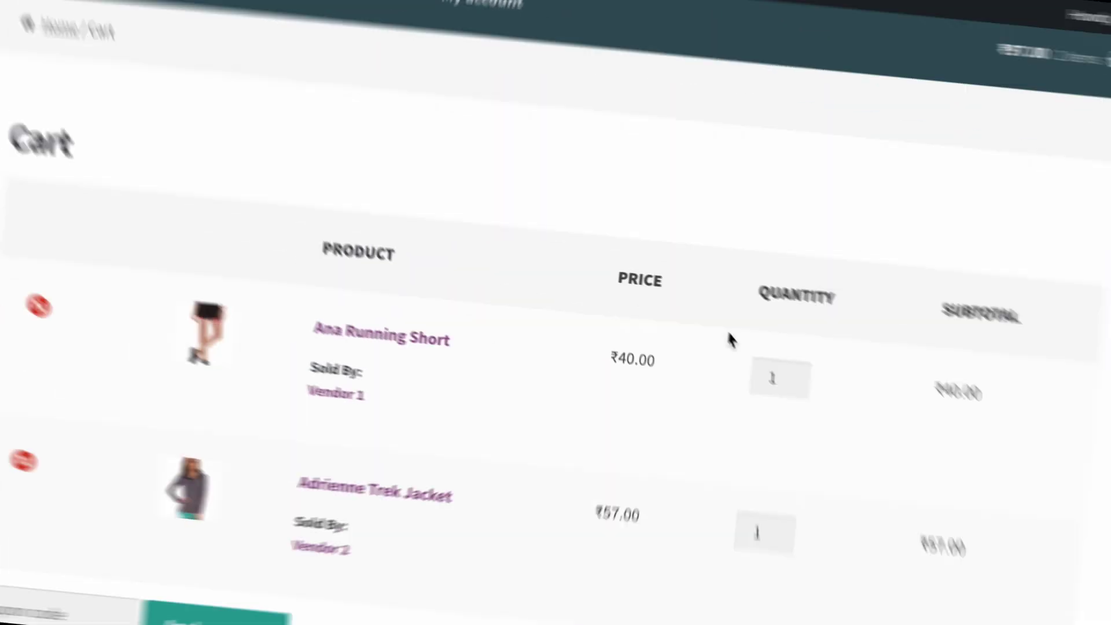
# Highlight the Vendor 1 Shipping ₹14.00 option in Cart totals
pyautogui.scroll(-5, 705, 314)
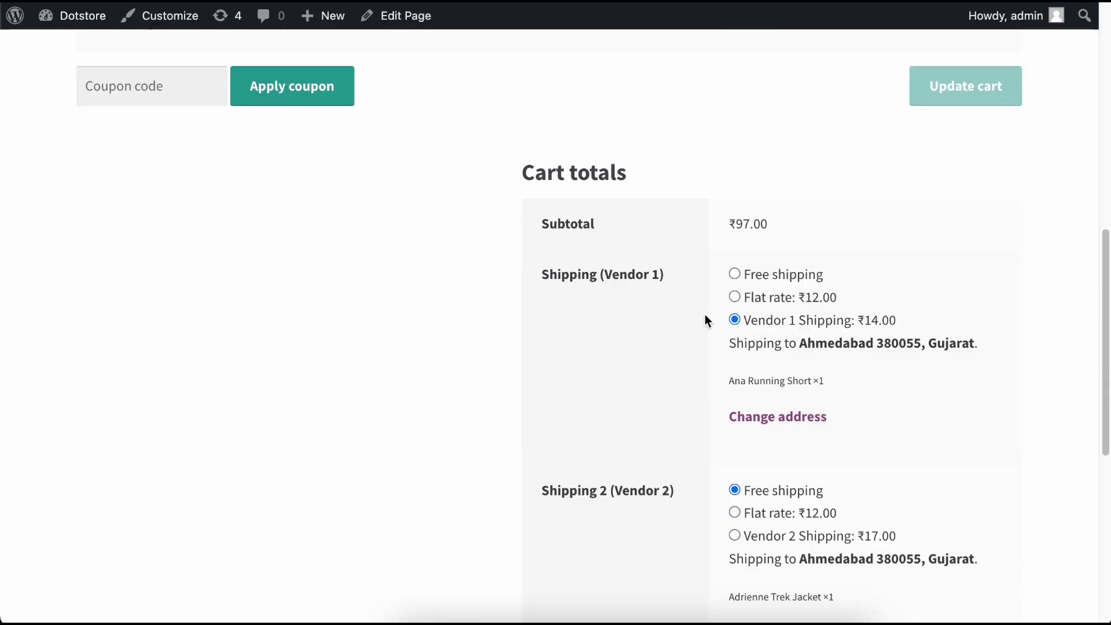
pyautogui.scroll(1, 704, 314)
pyautogui.scroll(-1, 731, 307)
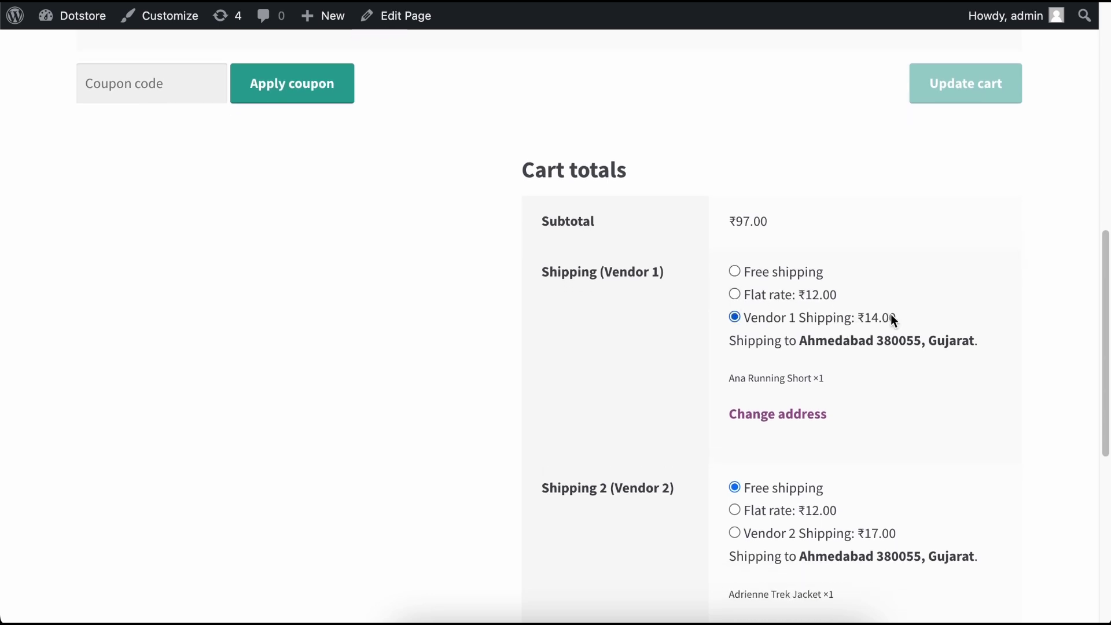
pyautogui.moveTo(903, 316); pyautogui.dragTo(752, 317)
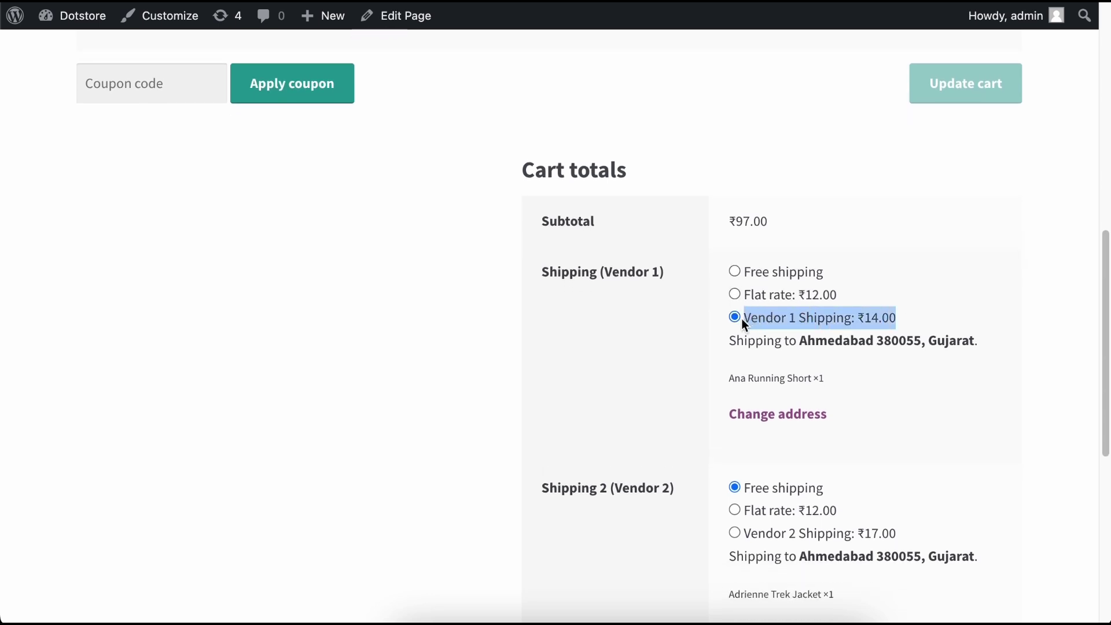
pyautogui.scroll(-3, 806, 316)
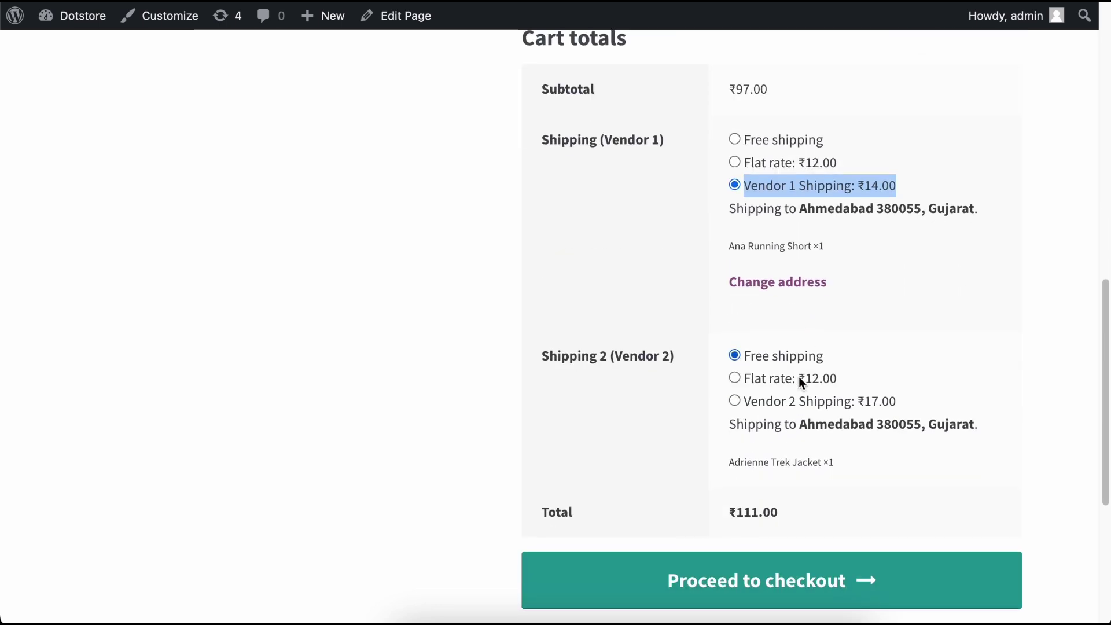
# Select Vendor 2 Shipping at ₹17.00 for the jacket, bringing the total to ₹128.00
pyautogui.click(861, 402)
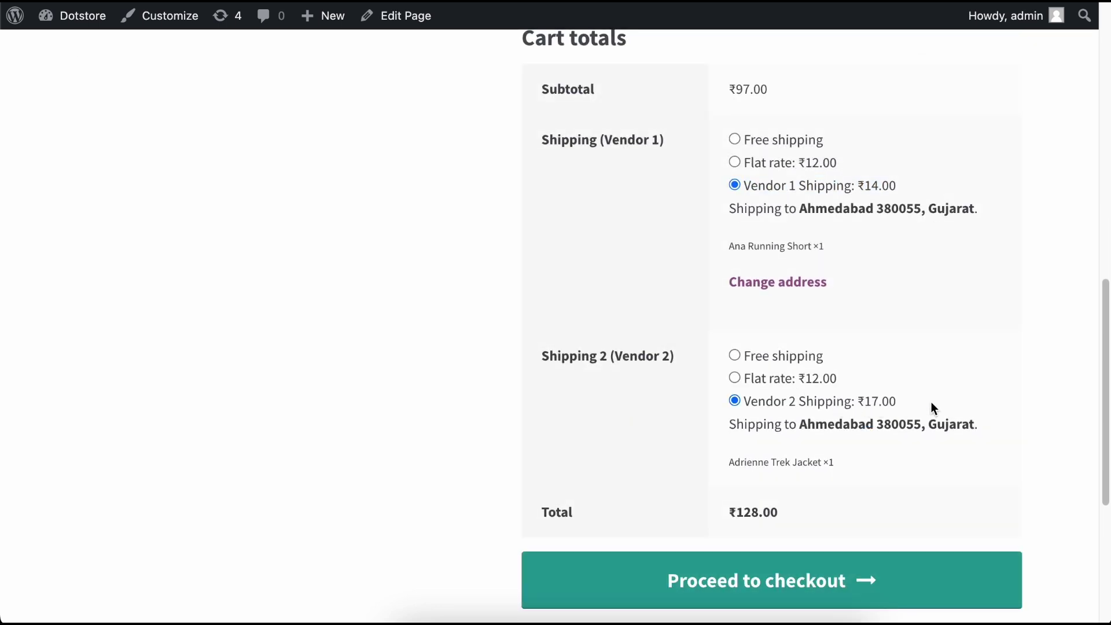
pyautogui.moveTo(903, 402); pyautogui.dragTo(765, 401)
pyautogui.click(884, 413)
pyautogui.scroll(-2, 884, 414)
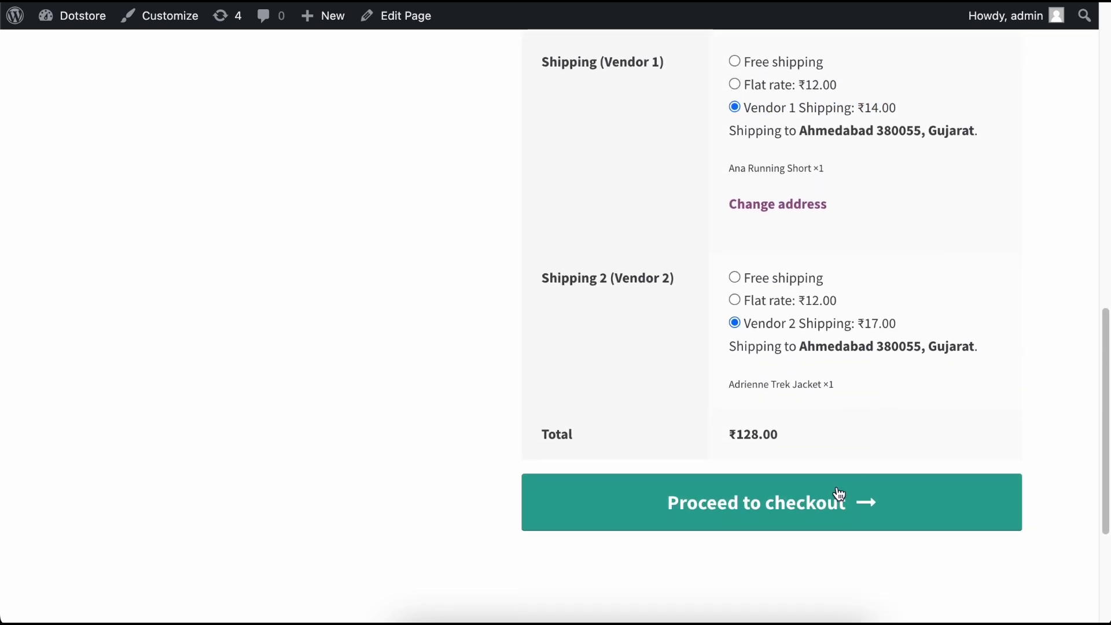
# Go to checkout, review the form, and place the ₹128.00 order with Direct bank transfer
pyautogui.click(806, 517)
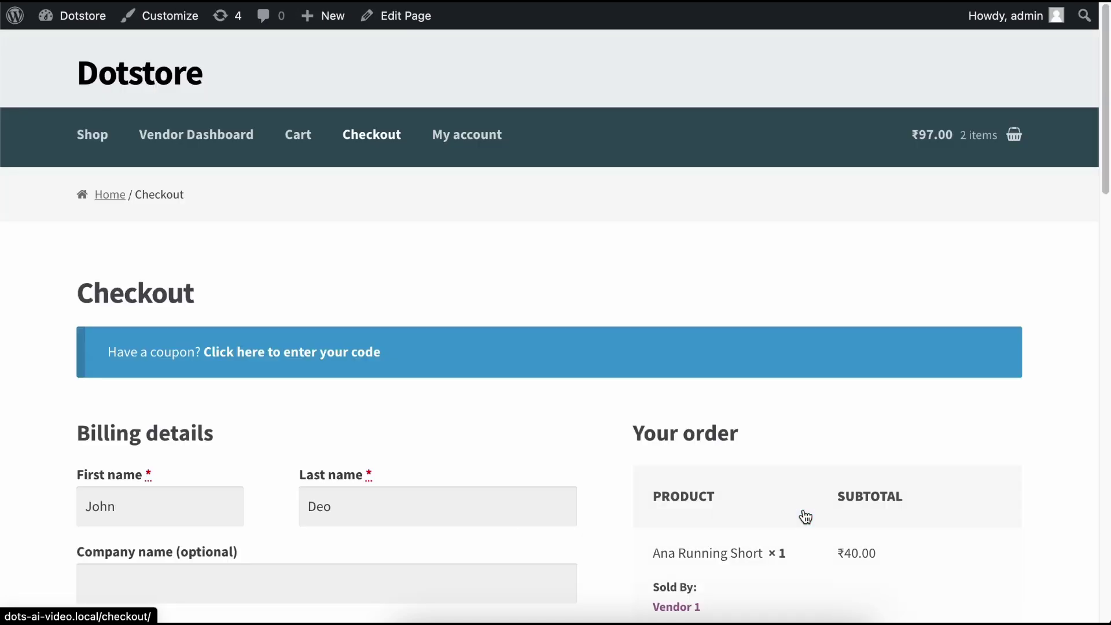
pyautogui.scroll(-2, 806, 517)
pyautogui.scroll(-8, 806, 516)
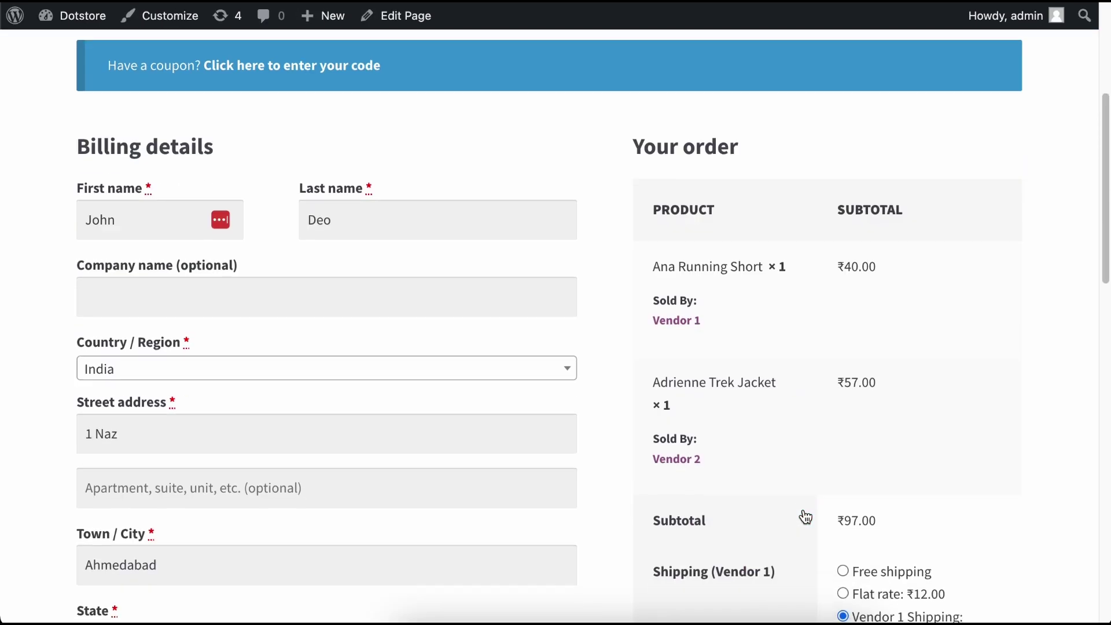
pyautogui.scroll(-2, 805, 516)
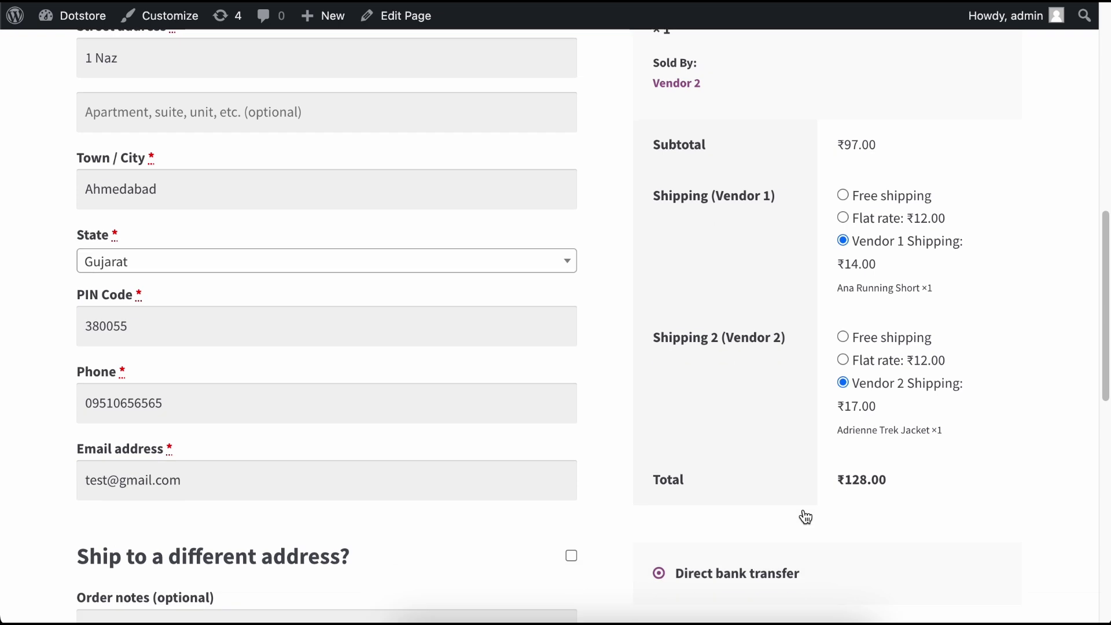
pyautogui.scroll(3, 806, 517)
pyautogui.scroll(1, 731, 466)
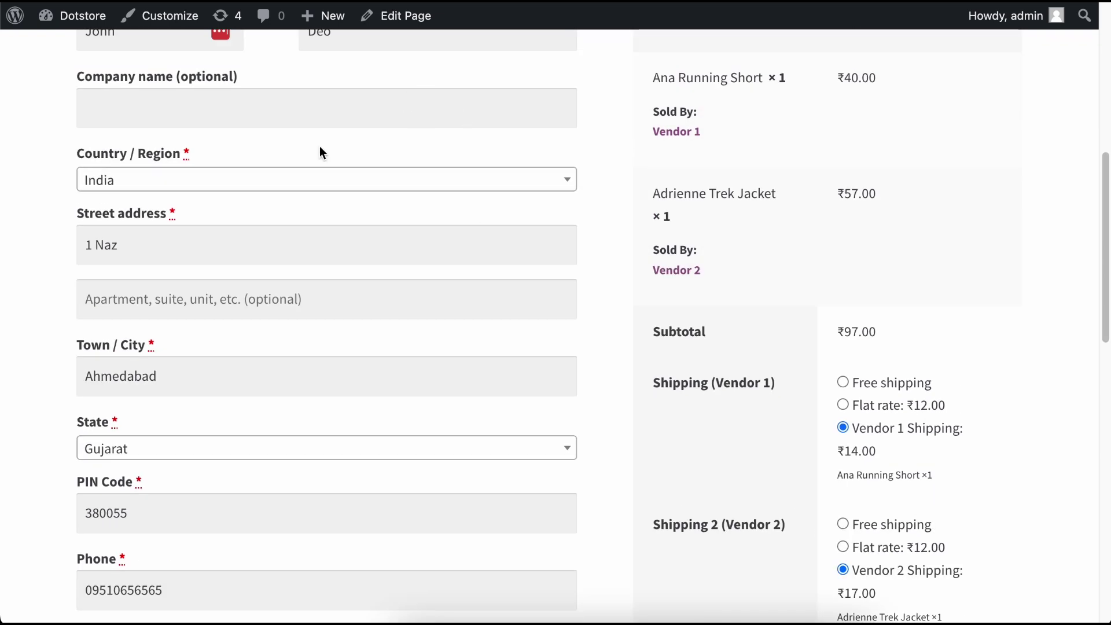
pyautogui.scroll(-3, 792, 361)
pyautogui.scroll(-3, 791, 360)
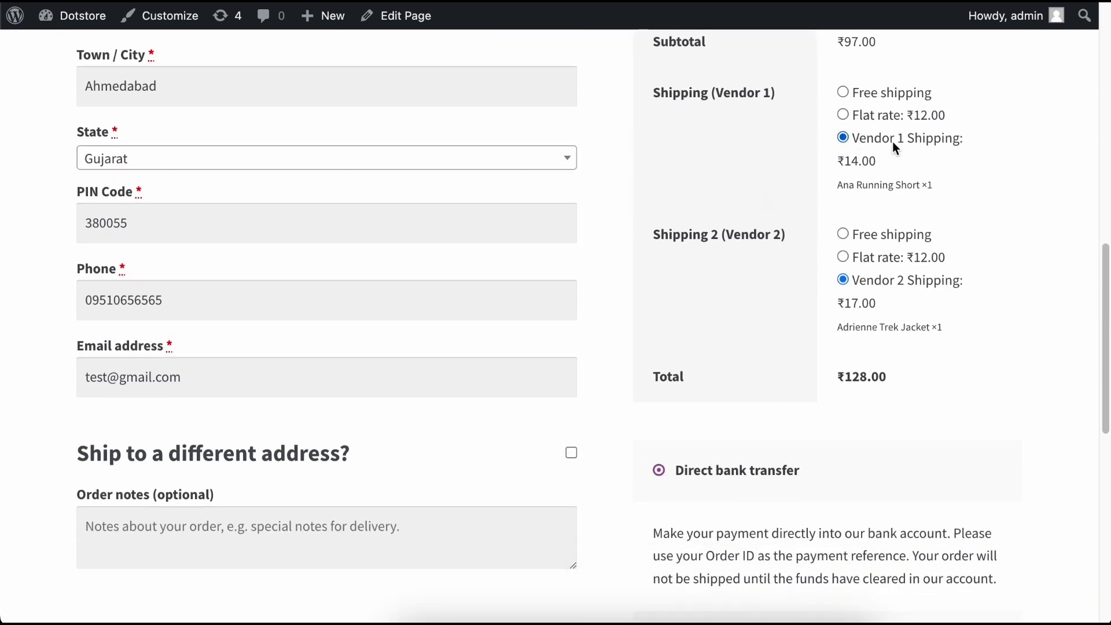
pyautogui.scroll(-9, 883, 291)
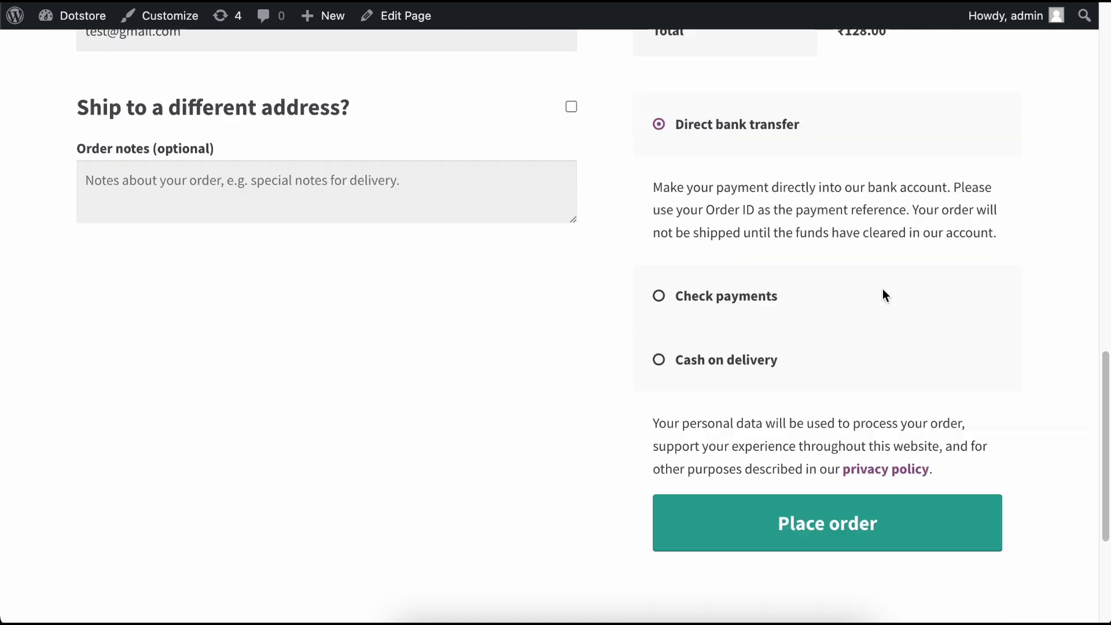
pyautogui.click(821, 430)
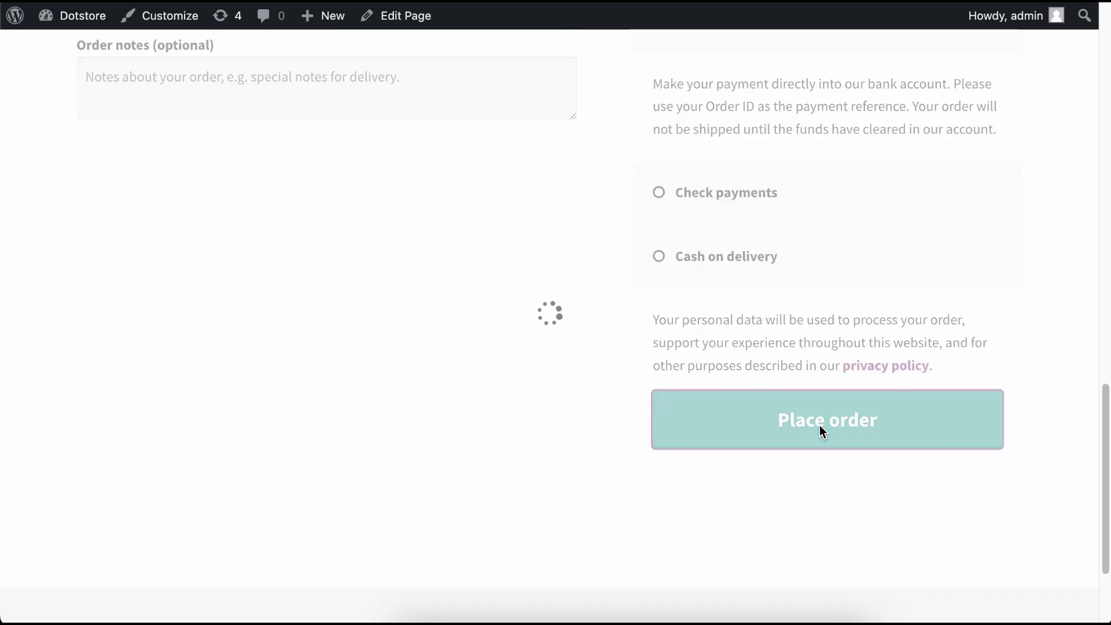
pyautogui.scroll(-9, 821, 431)
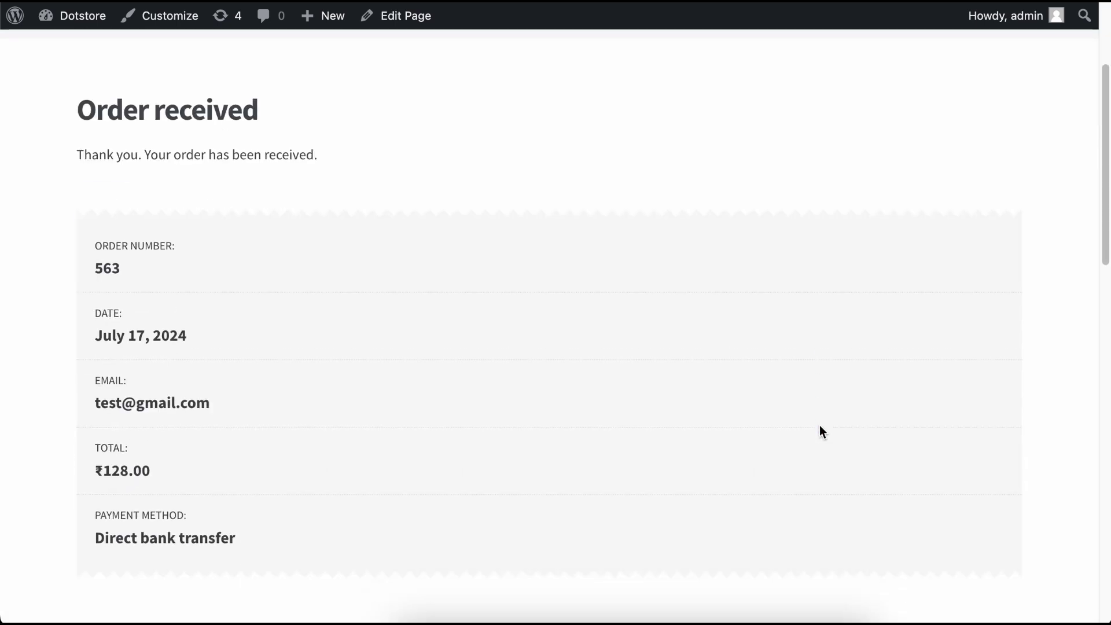
pyautogui.scroll(-6, 821, 431)
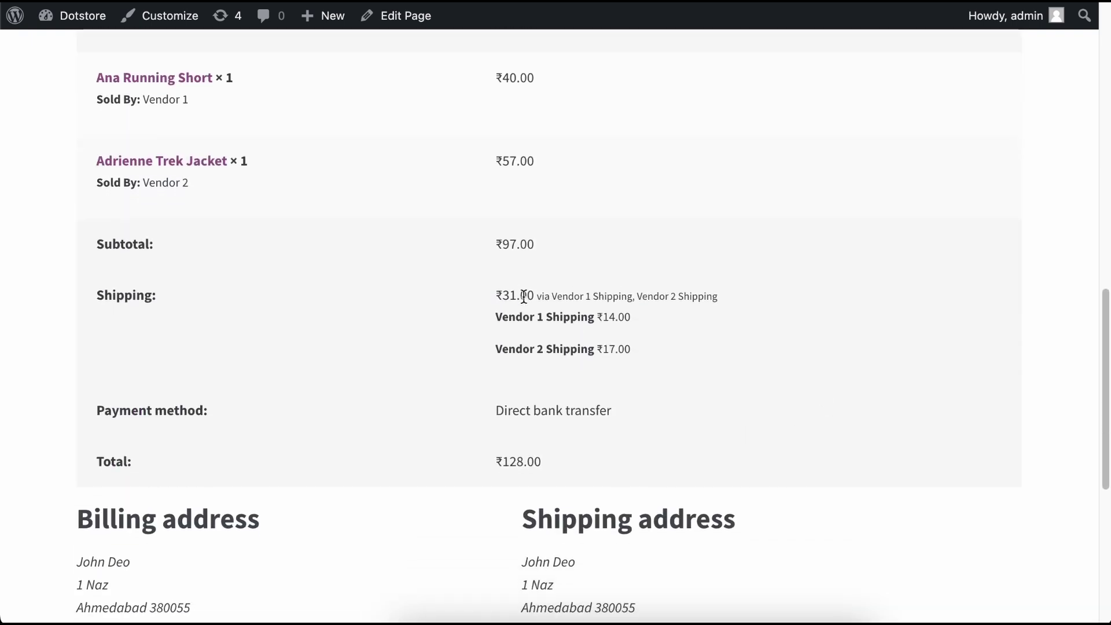
pyautogui.moveTo(497, 293); pyautogui.dragTo(716, 295)
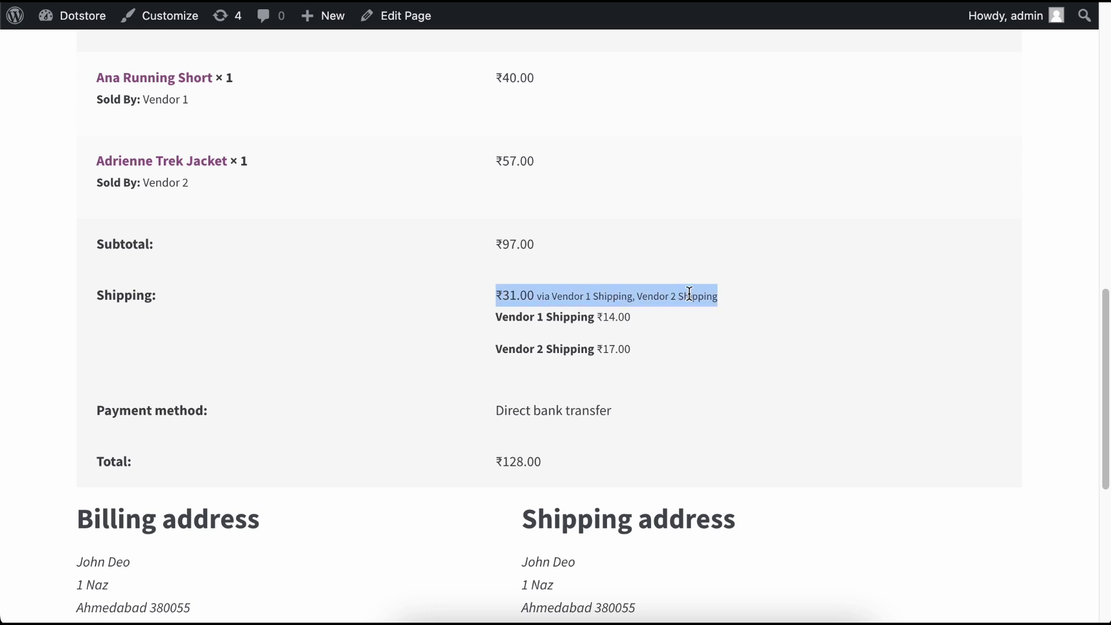
pyautogui.click(696, 295)
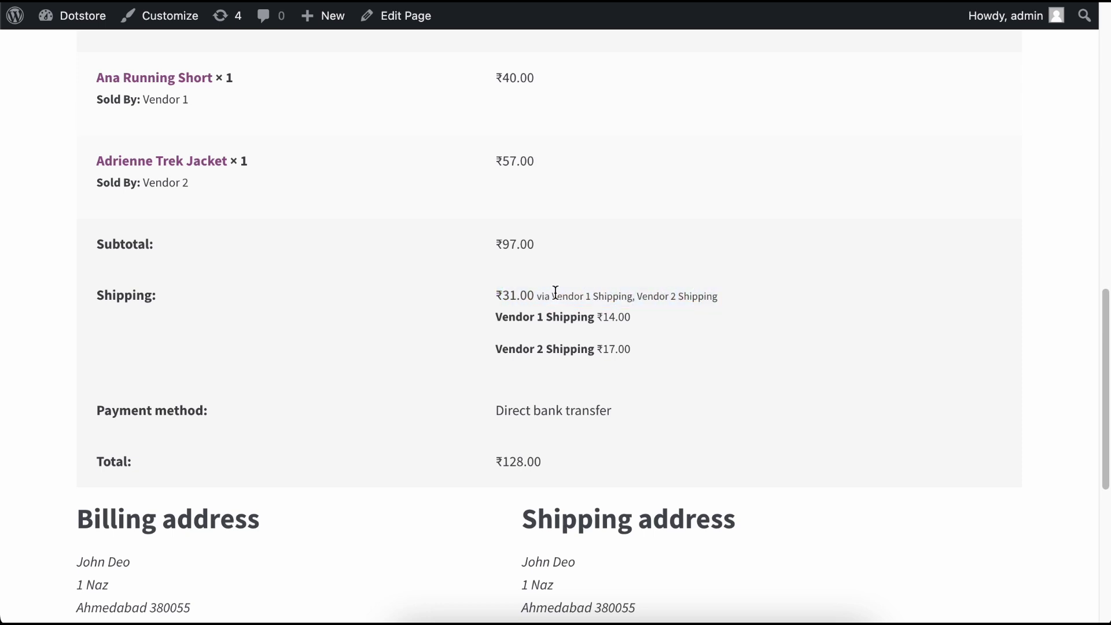
pyautogui.moveTo(553, 295); pyautogui.dragTo(717, 295)
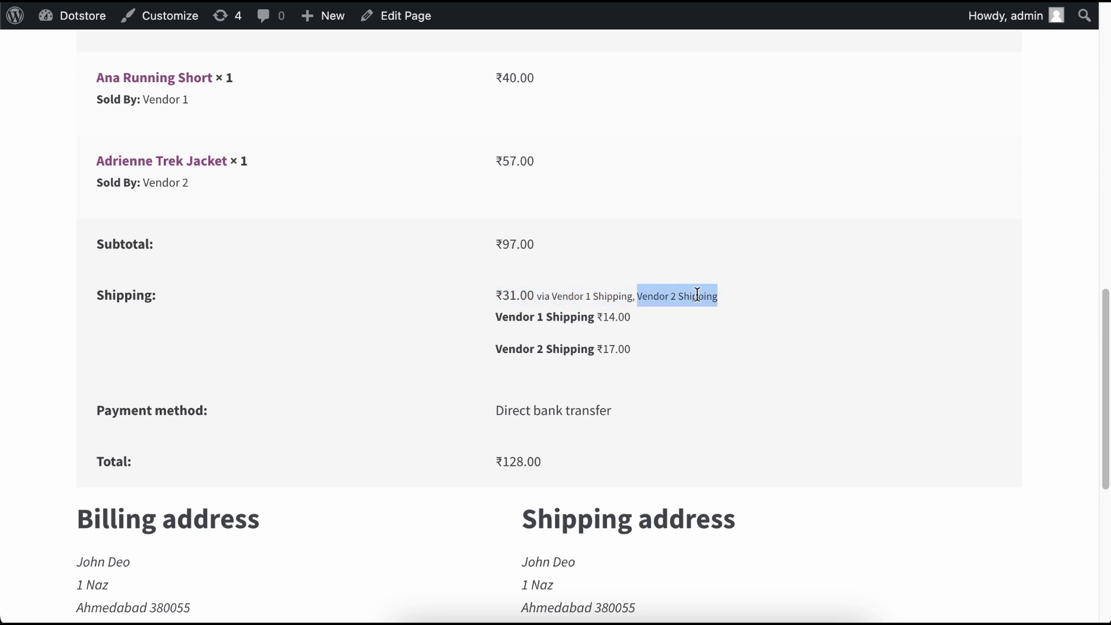
pyautogui.moveTo(630, 316); pyautogui.dragTo(496, 316)
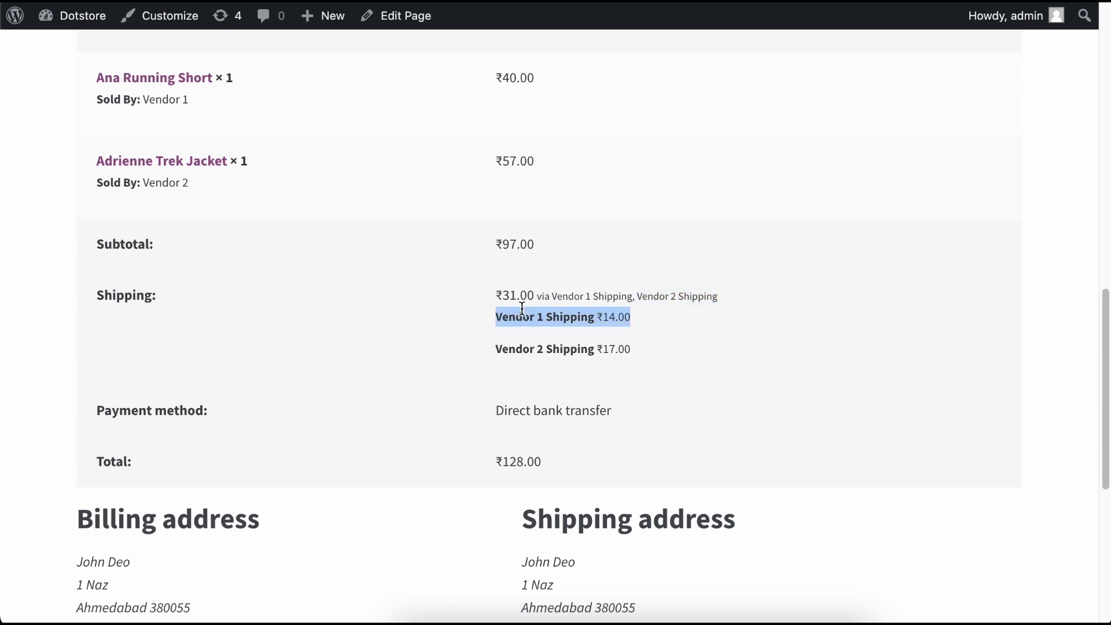
pyautogui.moveTo(630, 349); pyautogui.dragTo(498, 346)
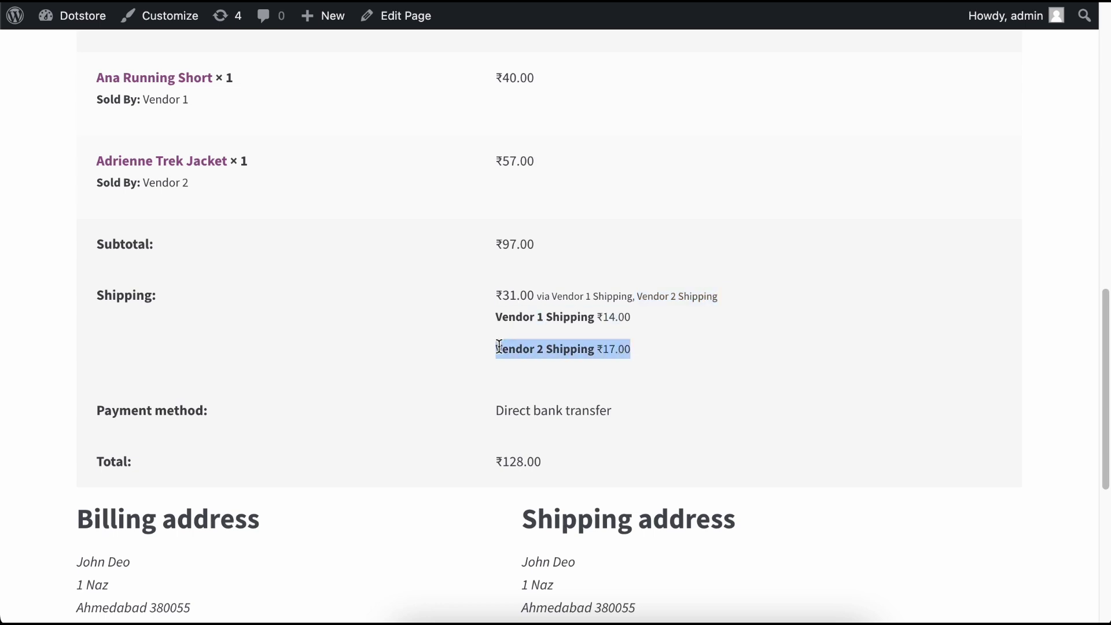
pyautogui.click(438, 347)
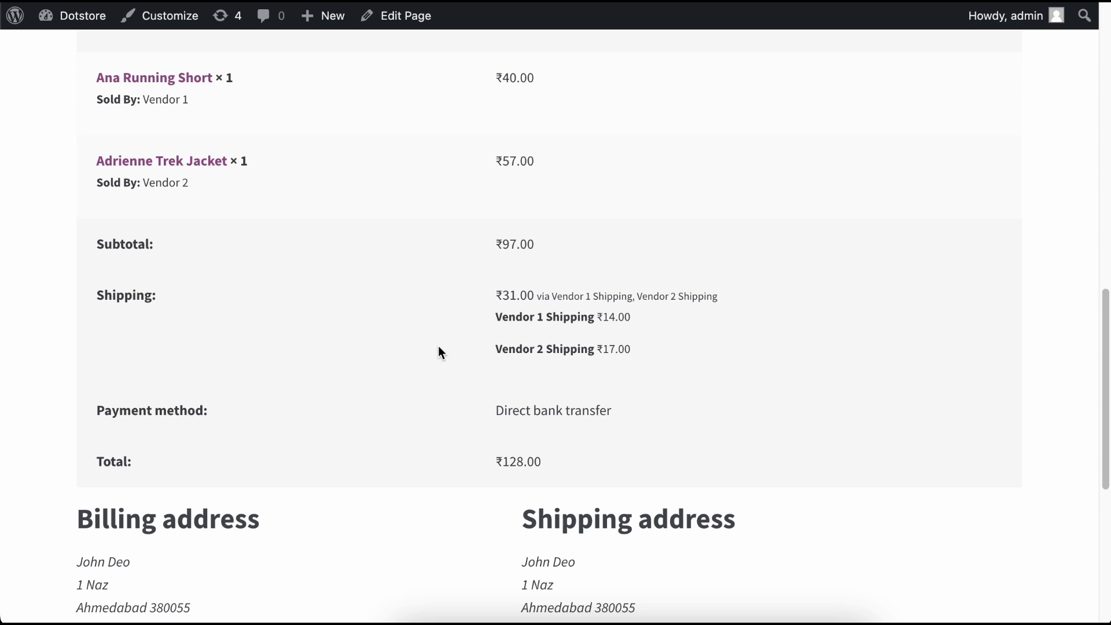